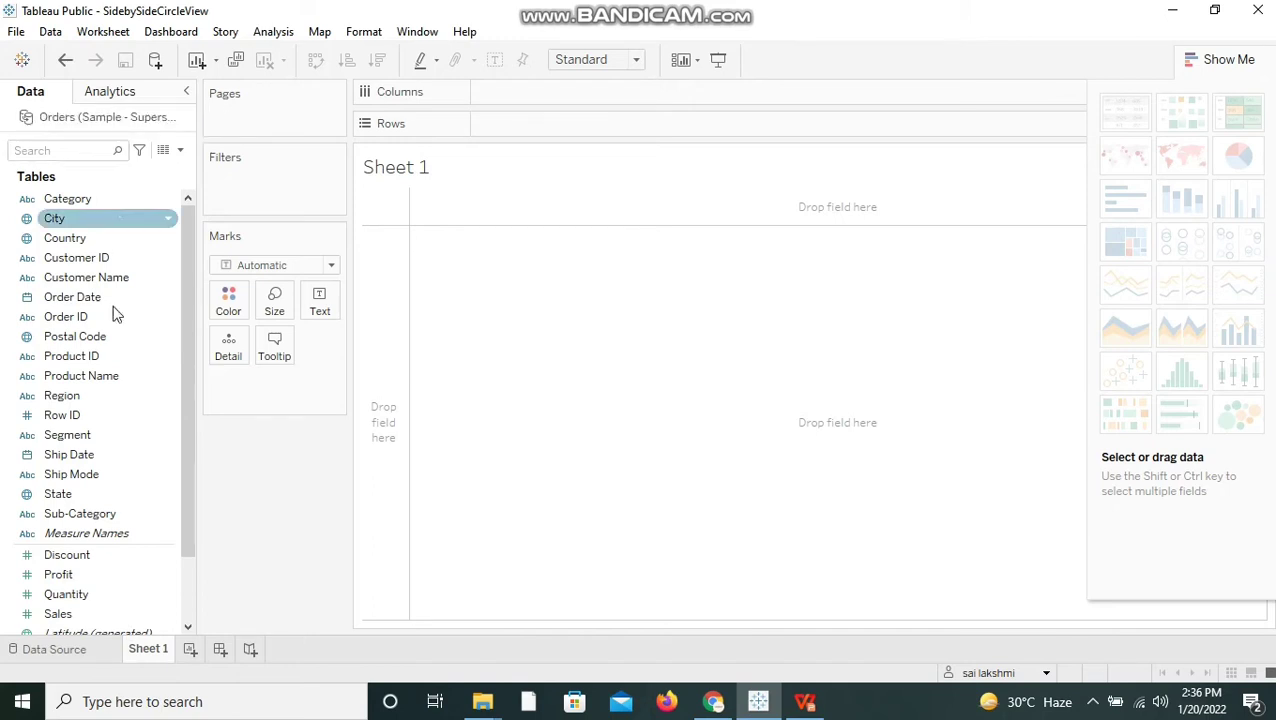
# Build a scatter plot with Sales on the columns and Profit on the rows
pyautogui.click(58, 614)
pyautogui.moveTo(58, 614); pyautogui.dragTo(513, 101)
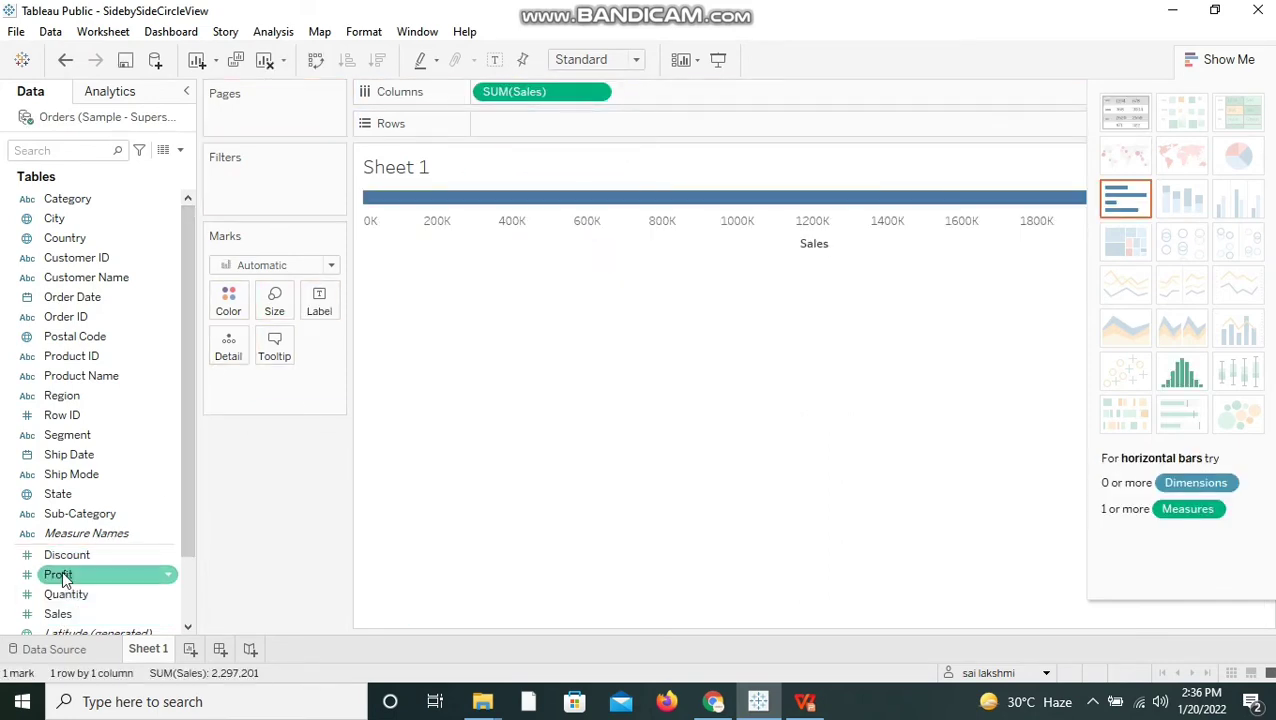
pyautogui.moveTo(62, 574); pyautogui.dragTo(510, 131)
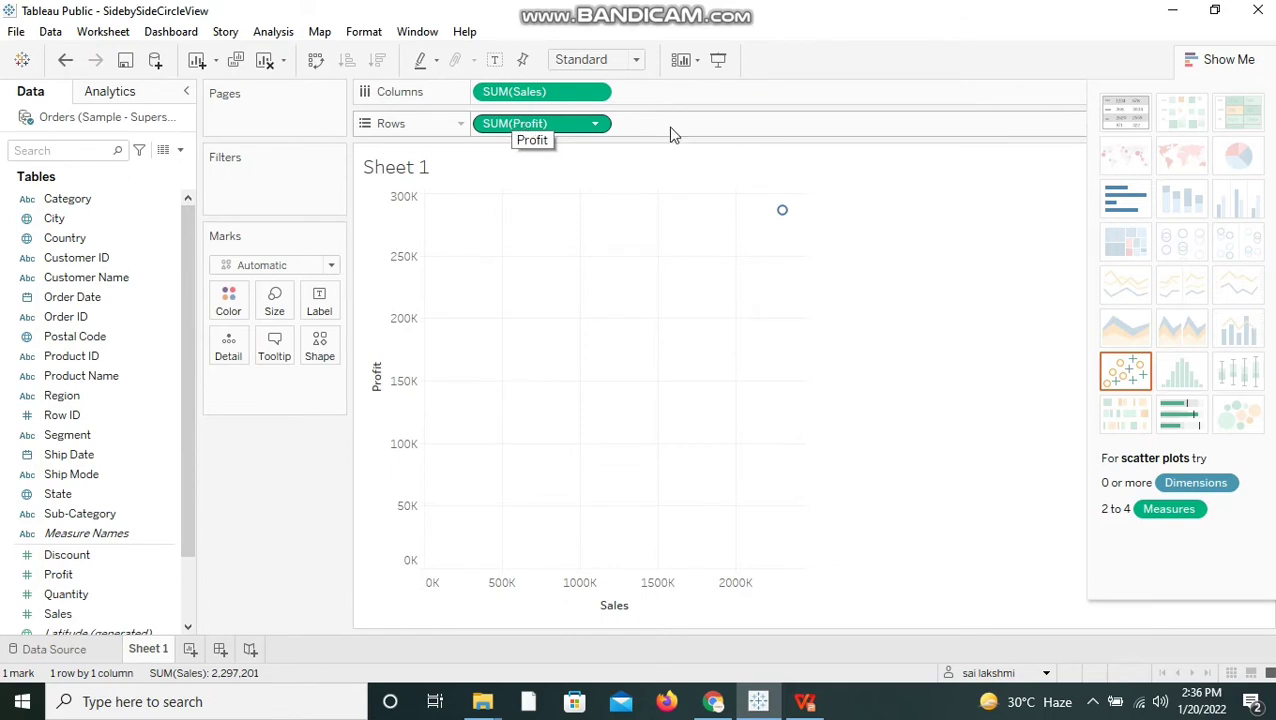
pyautogui.moveTo(782, 215)
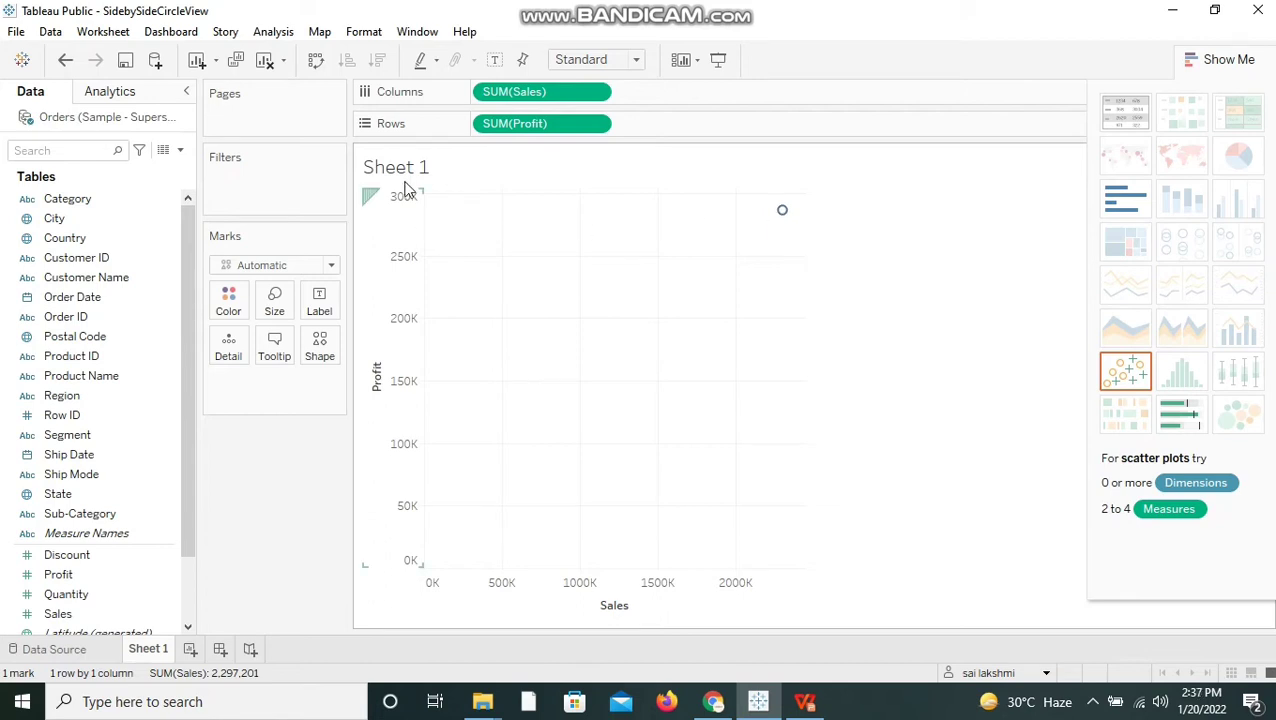
# Turn off measure aggregation for the Sales and Profit plot and duplicate Sheet 1
pyautogui.click(276, 33)
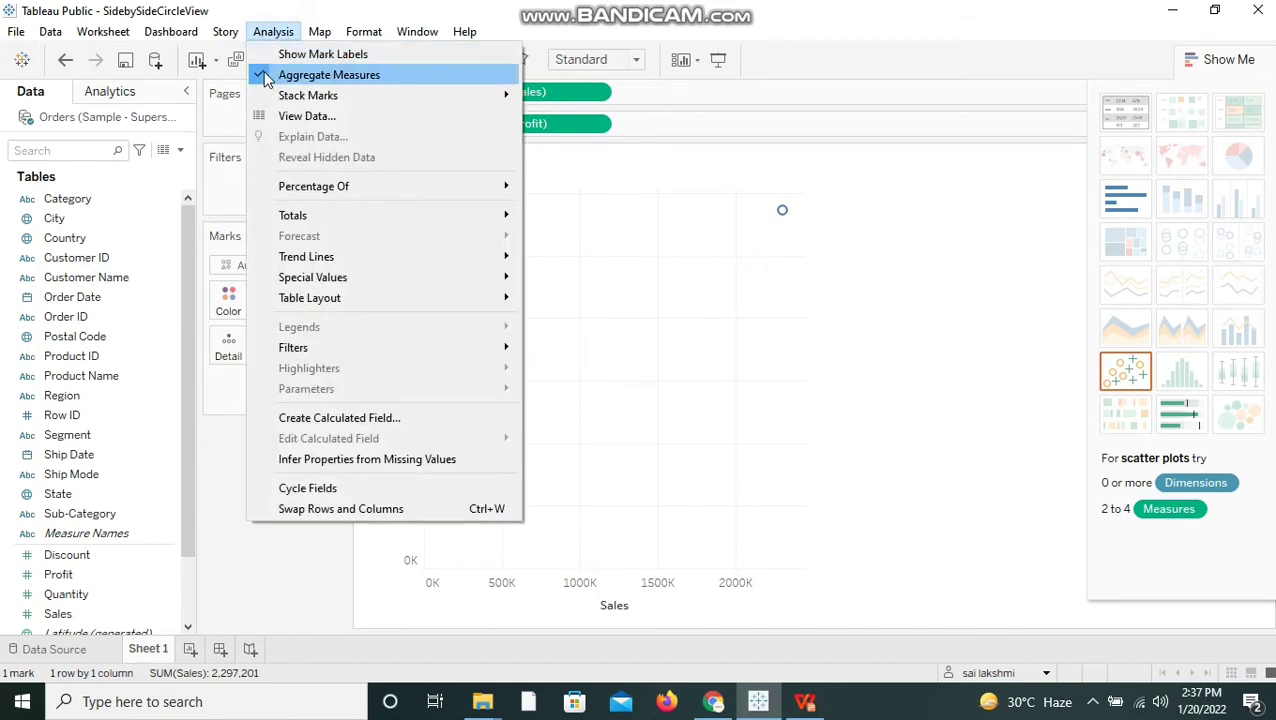
pyautogui.click(266, 80)
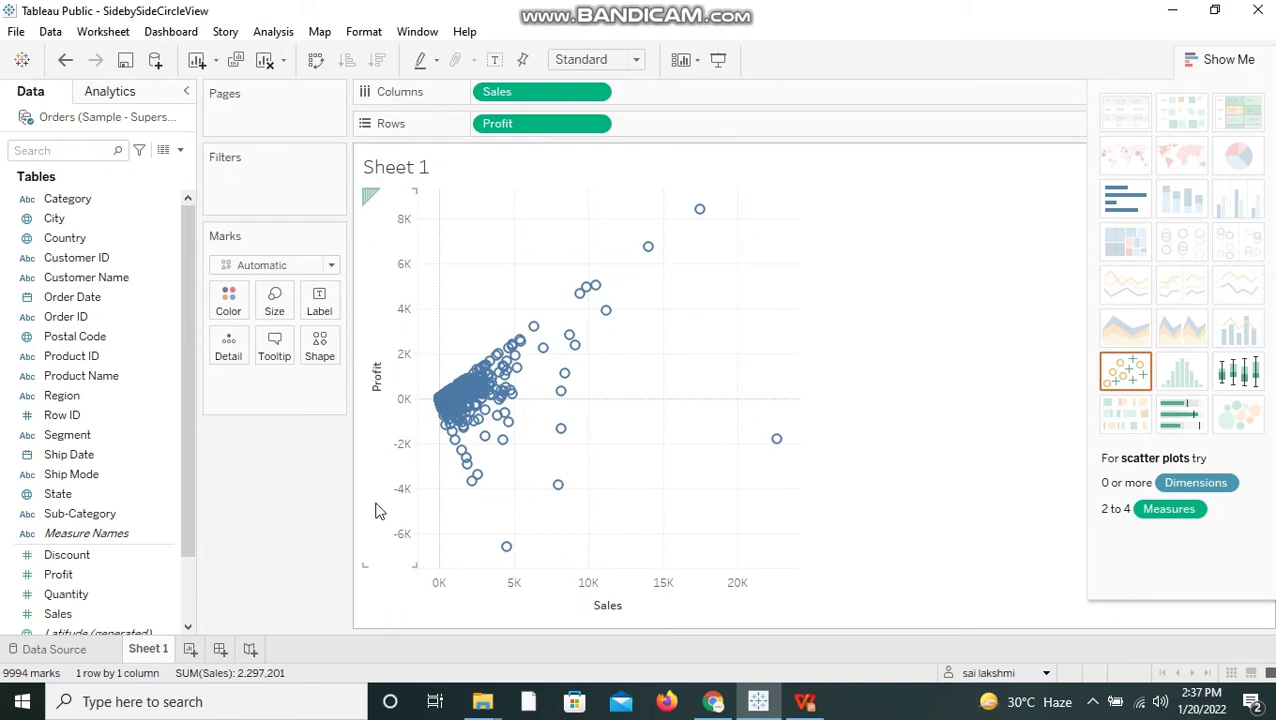
pyautogui.rightClick(148, 652)
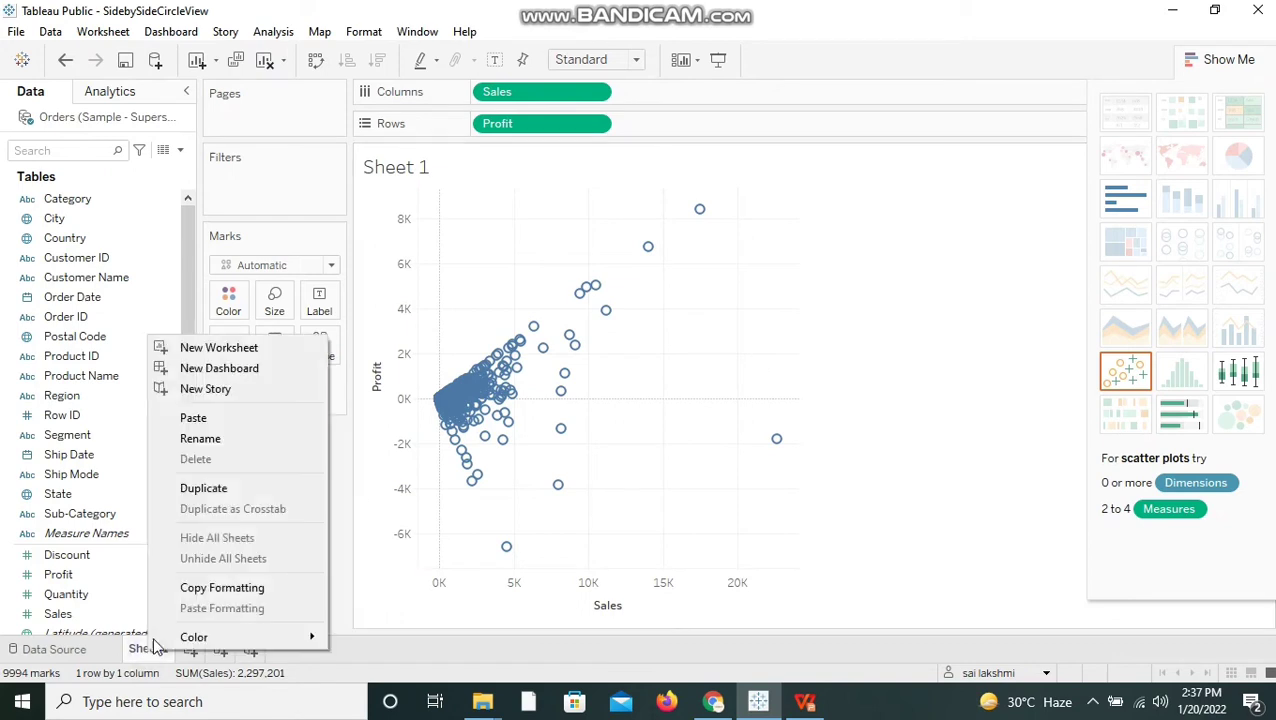
pyautogui.click(238, 490)
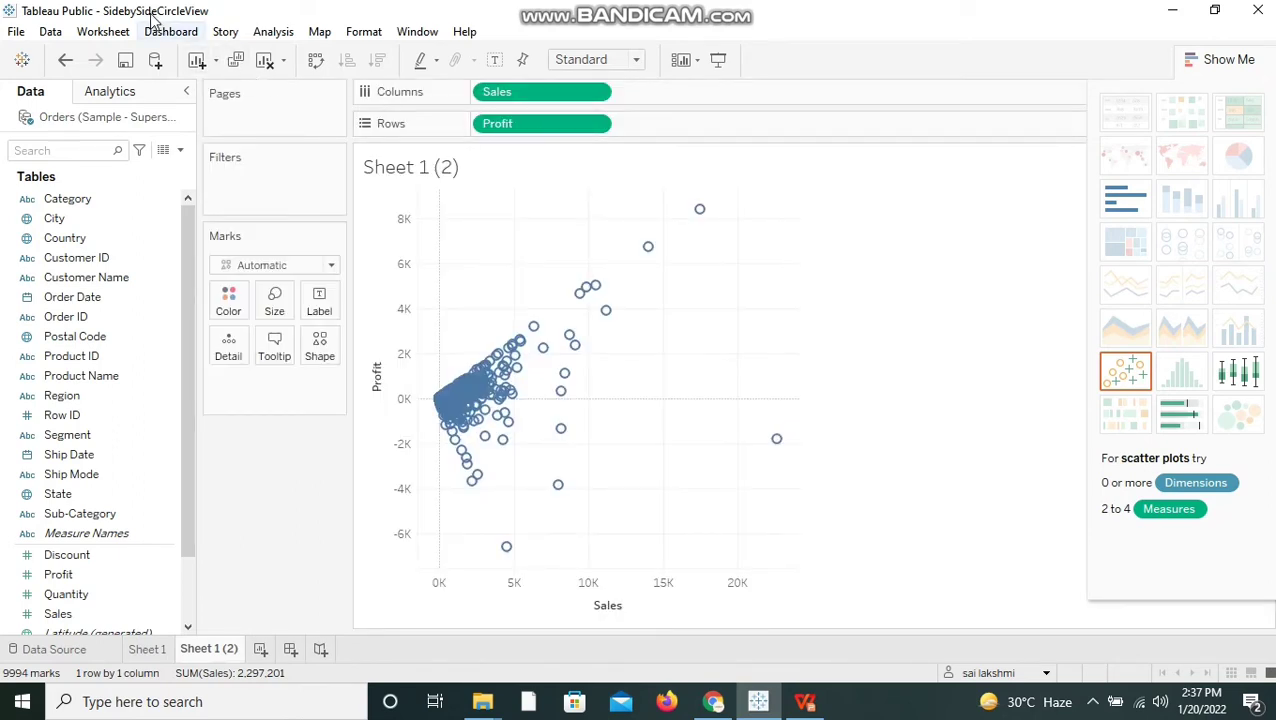
# Turn measure aggregation back on in the duplicated sheet and color the marks by Category
pyautogui.click(274, 32)
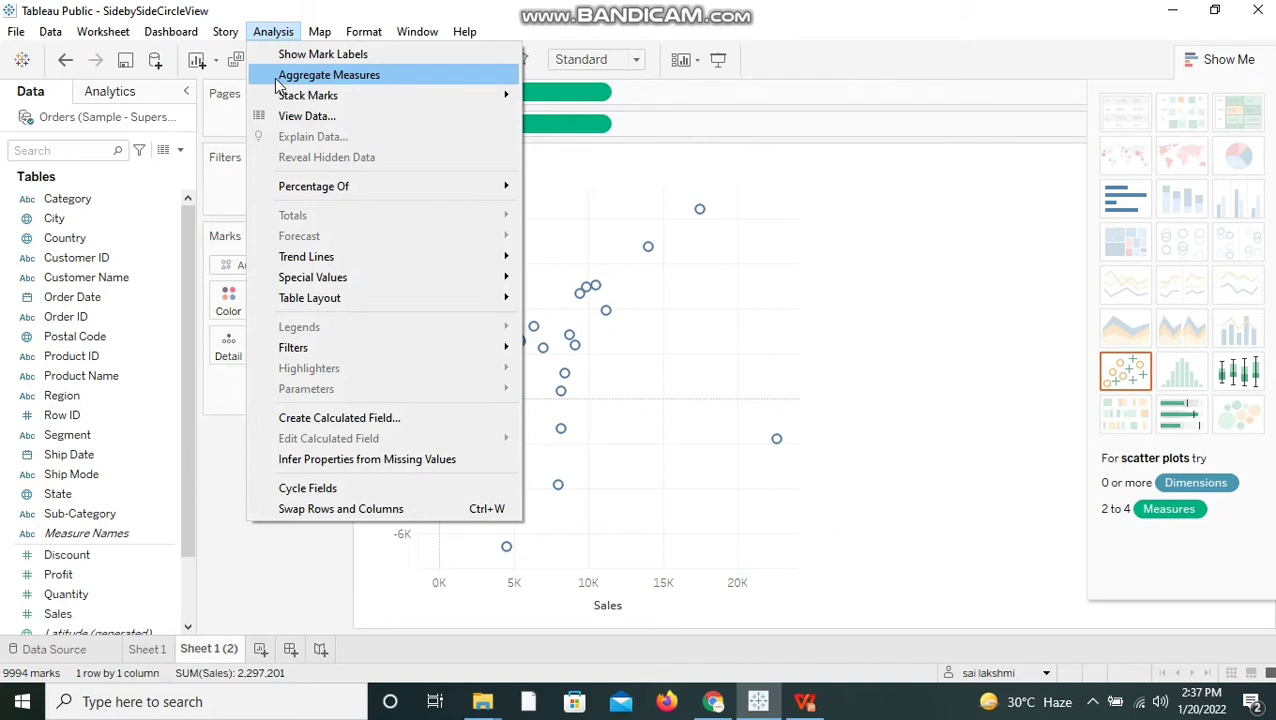
pyautogui.click(272, 78)
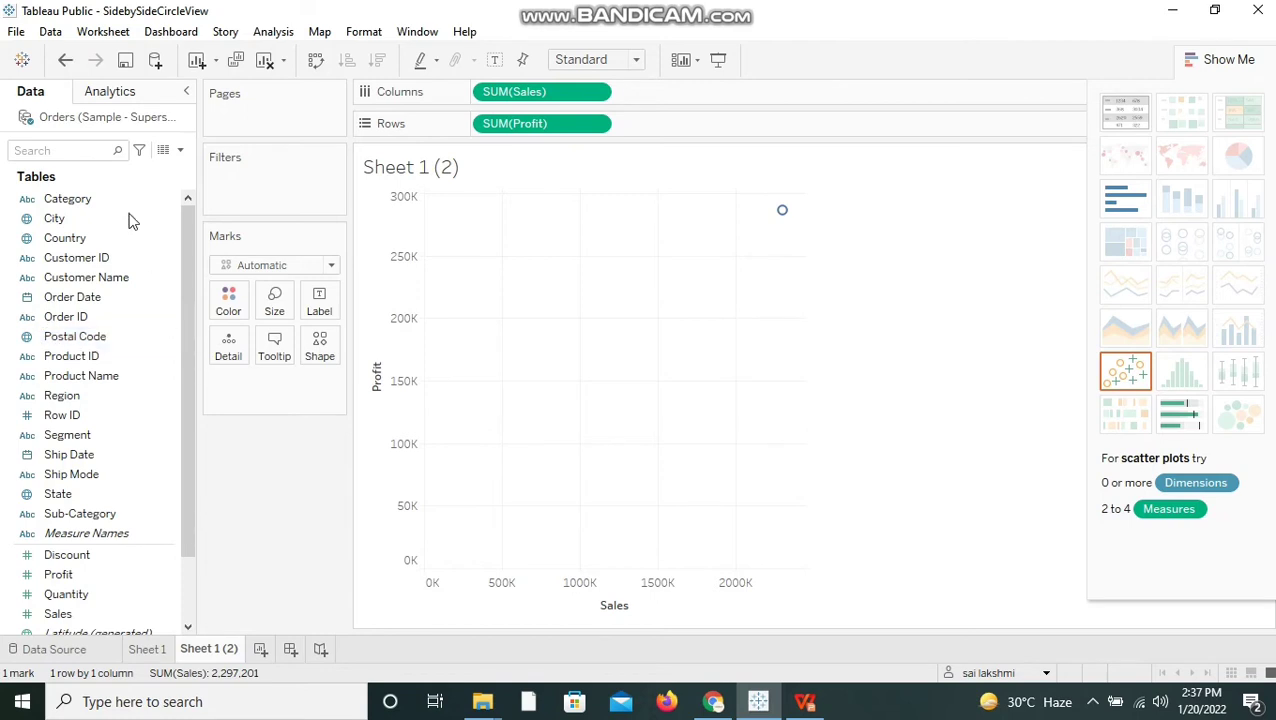
pyautogui.moveTo(83, 203); pyautogui.dragTo(229, 313)
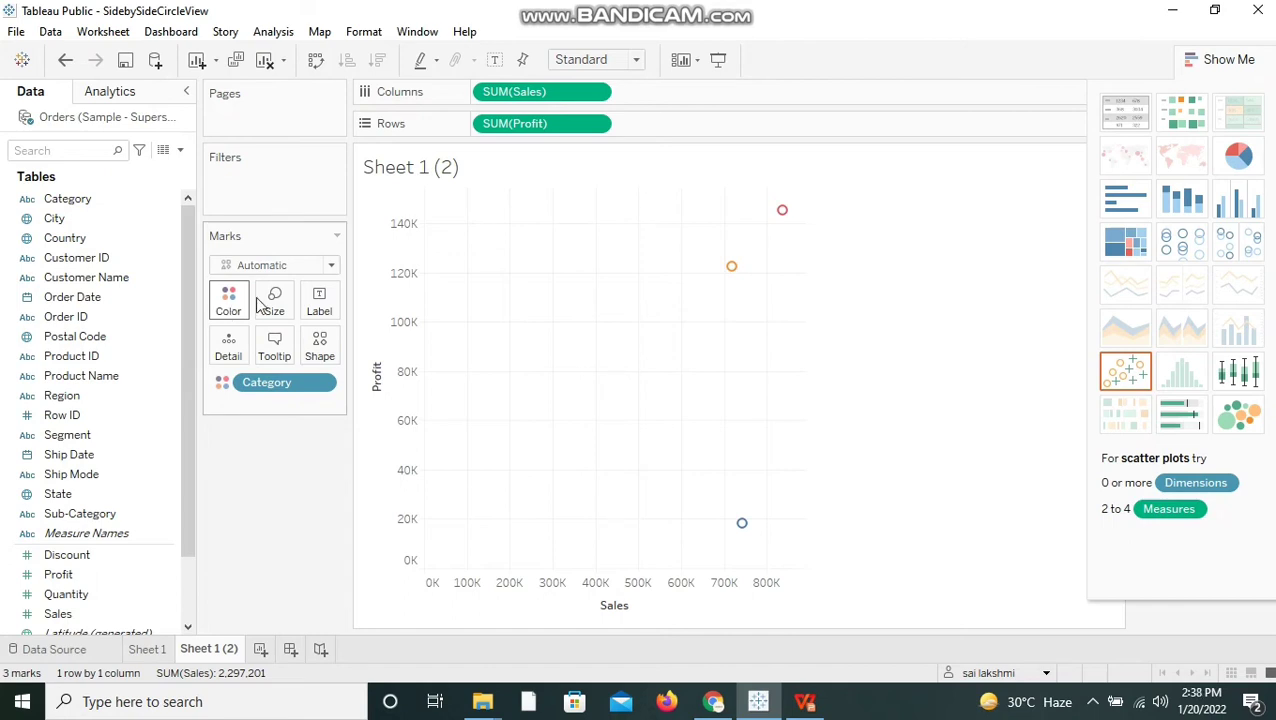
# Disaggregate the measures in the Category-colored scatter plot to plot individual records
pyautogui.click(270, 33)
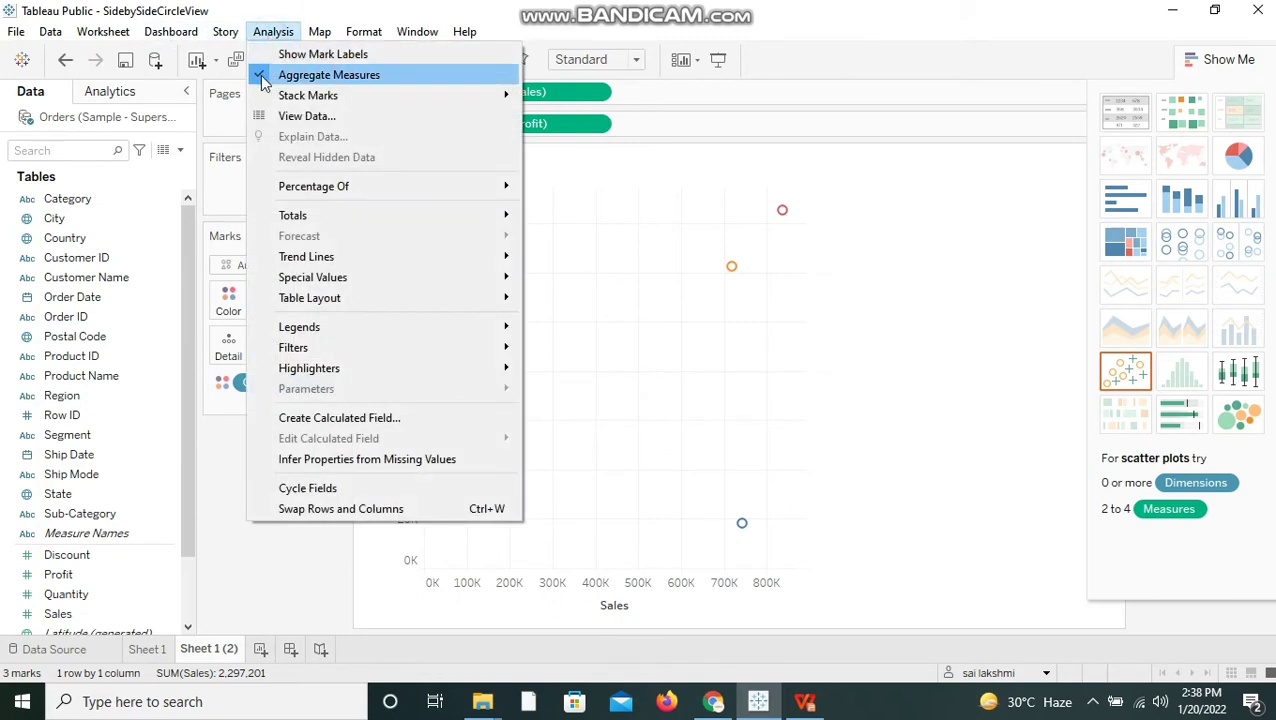
pyautogui.click(262, 76)
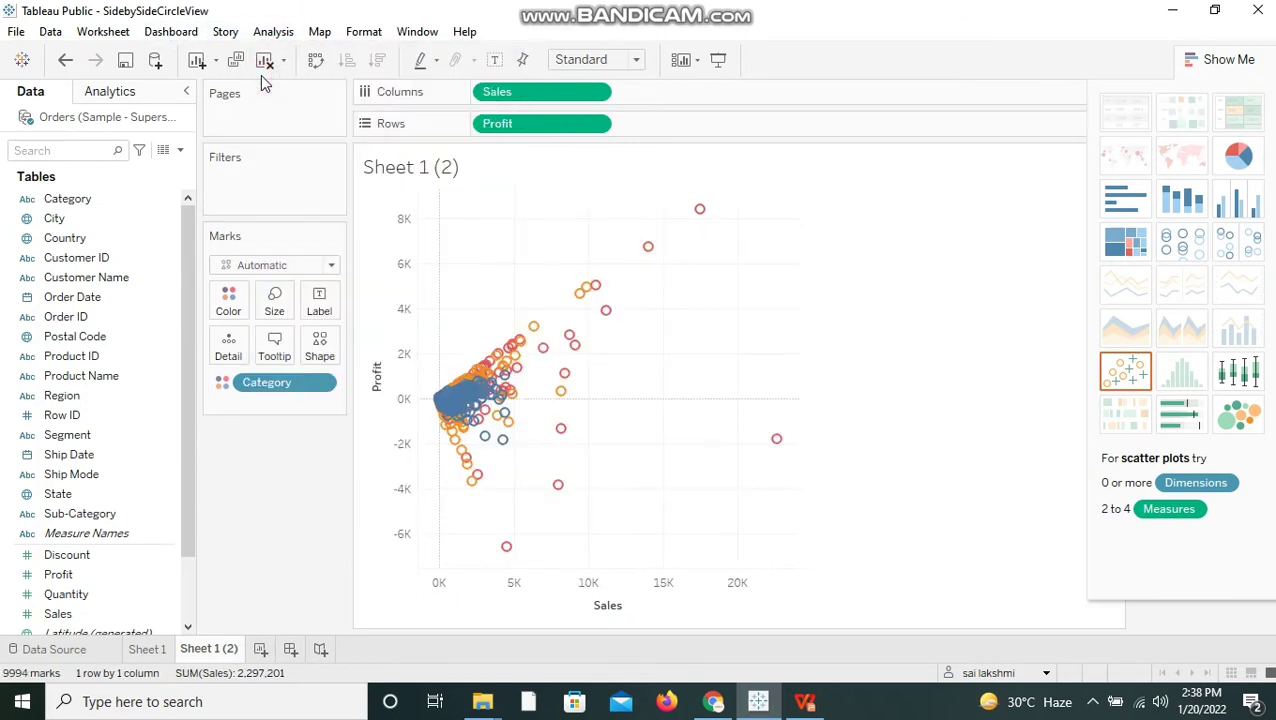
pyautogui.moveTo(612, 328)
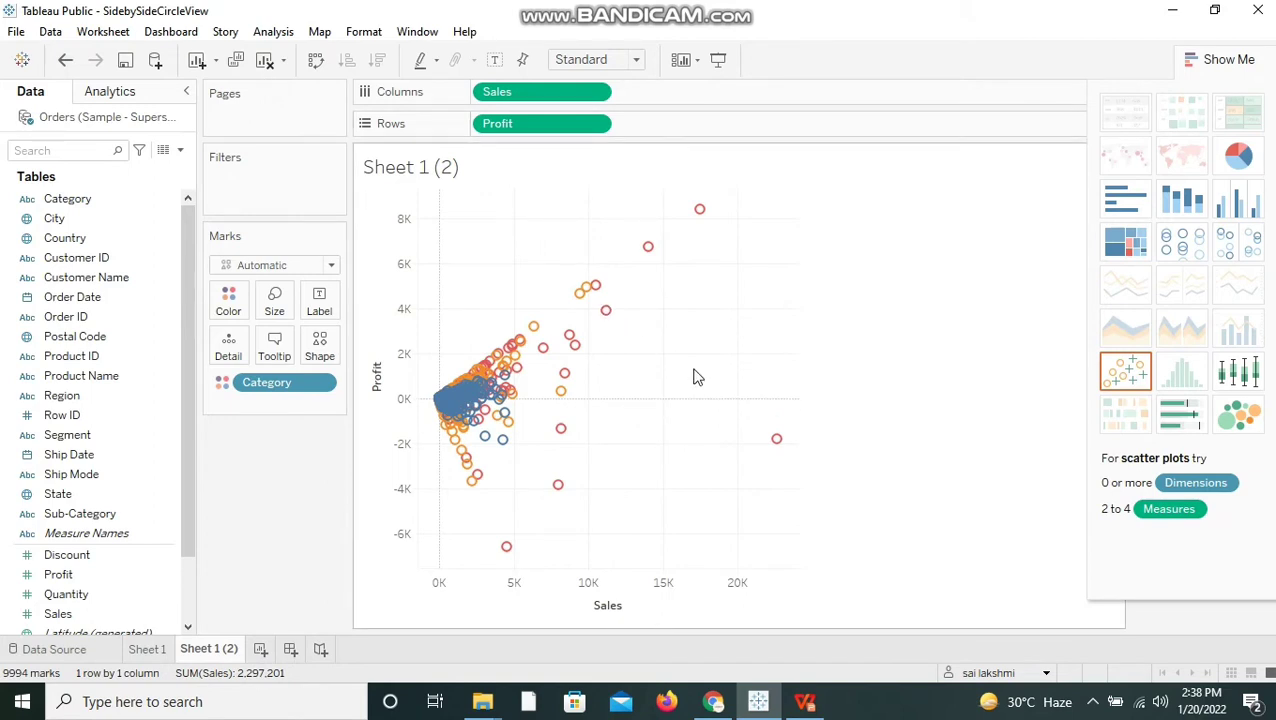
pyautogui.moveTo(460, 408)
# Hide the chart suggestions covering the Category color legend and briefly highlight the Furniture marks
pyautogui.click(1211, 62)
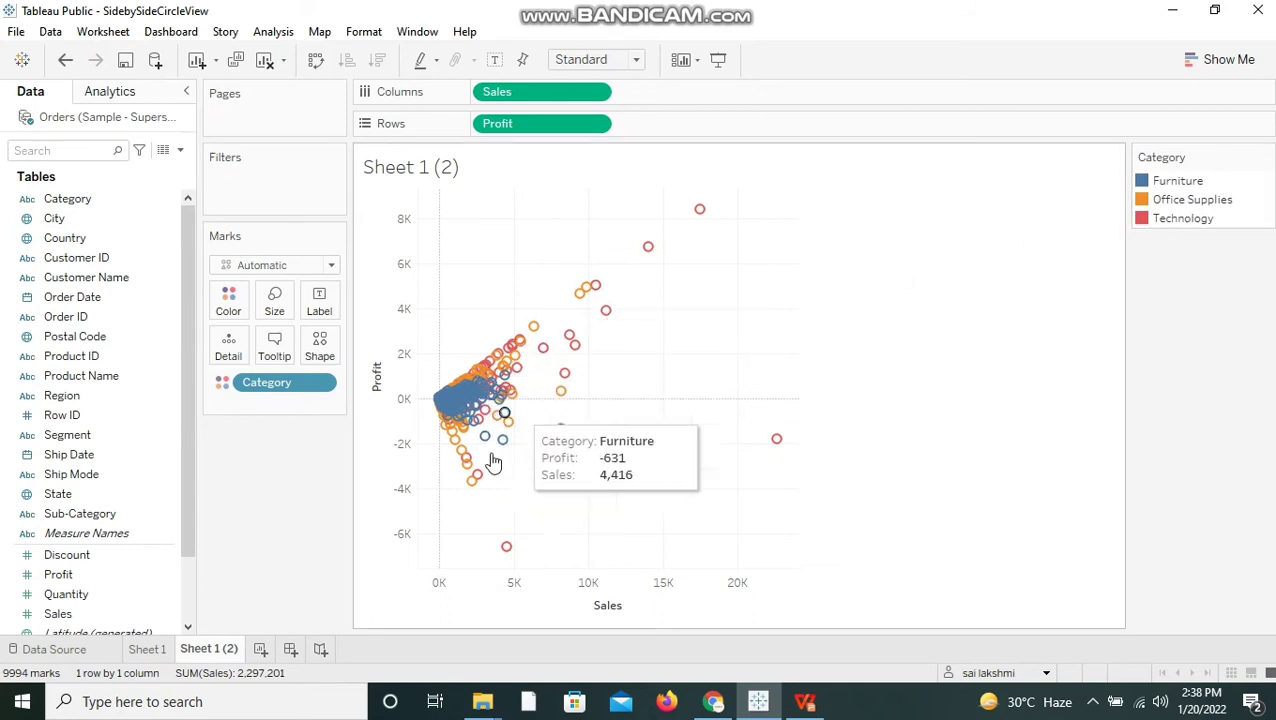
pyautogui.click(1181, 181)
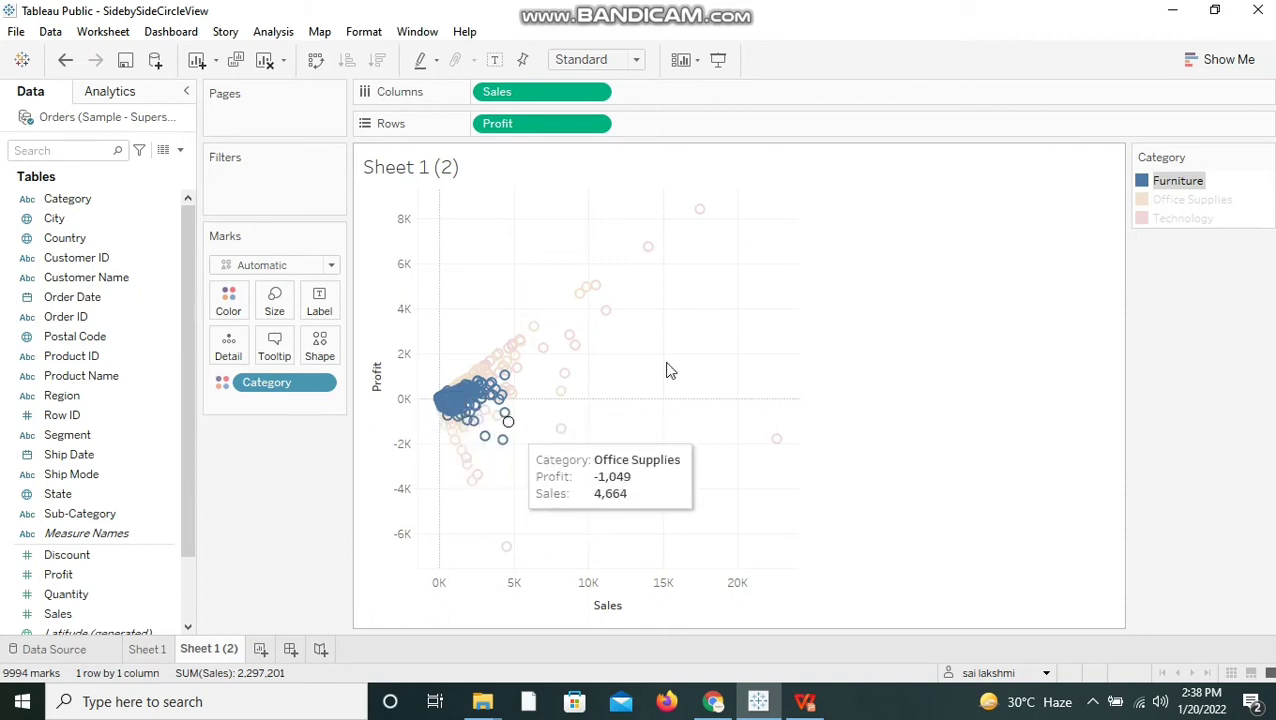
pyautogui.click(850, 358)
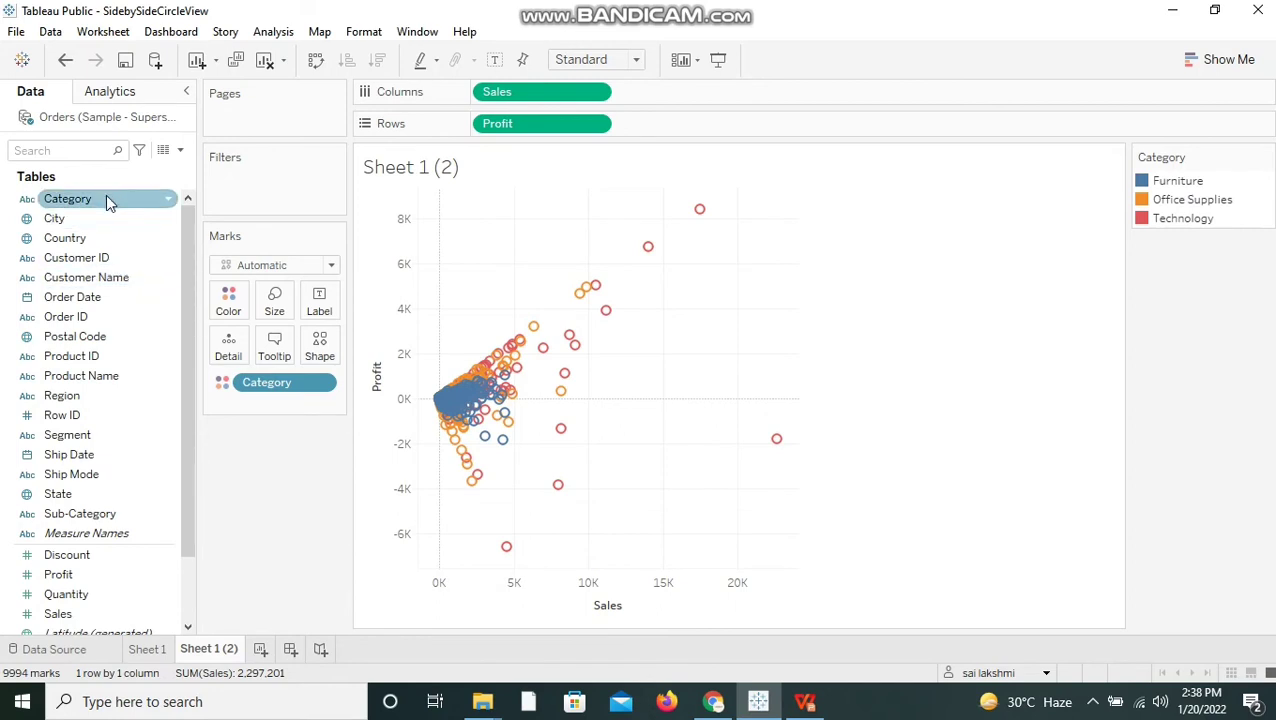
# Try giving the marks a different shape for each Category, and remove that shape assignment
pyautogui.moveTo(106, 194); pyautogui.dragTo(324, 348)
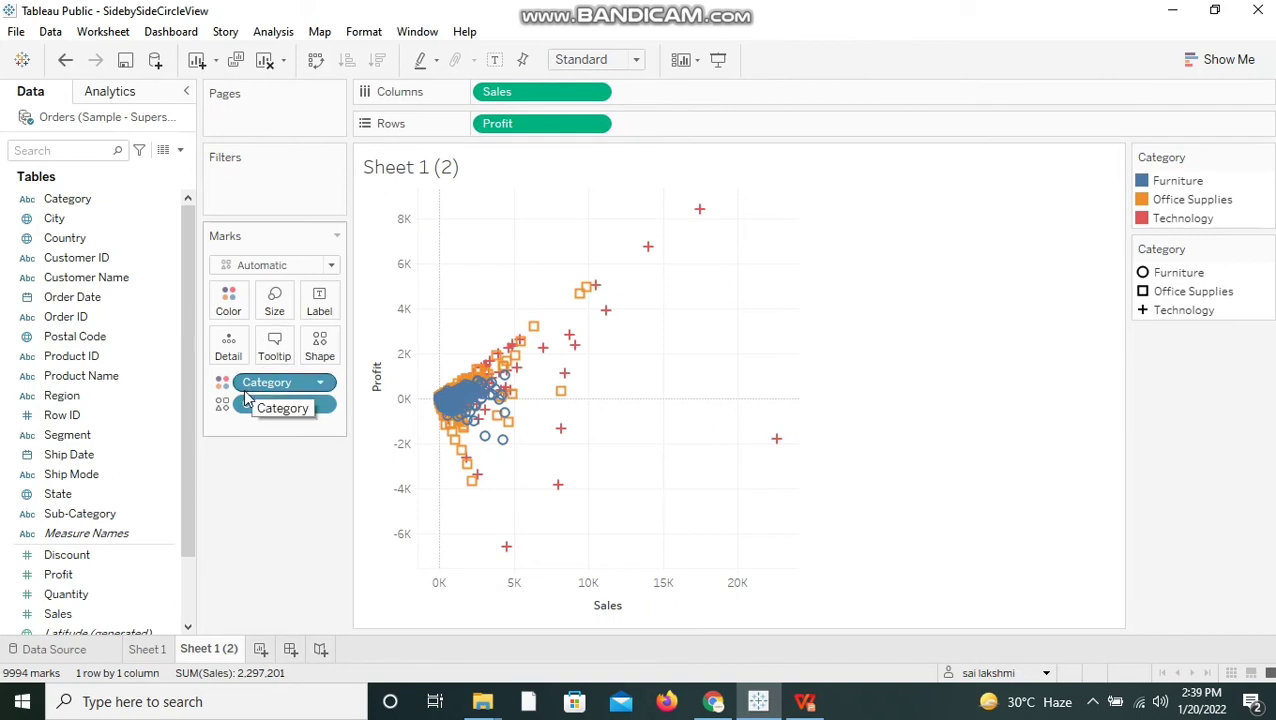
pyautogui.moveTo(548, 436)
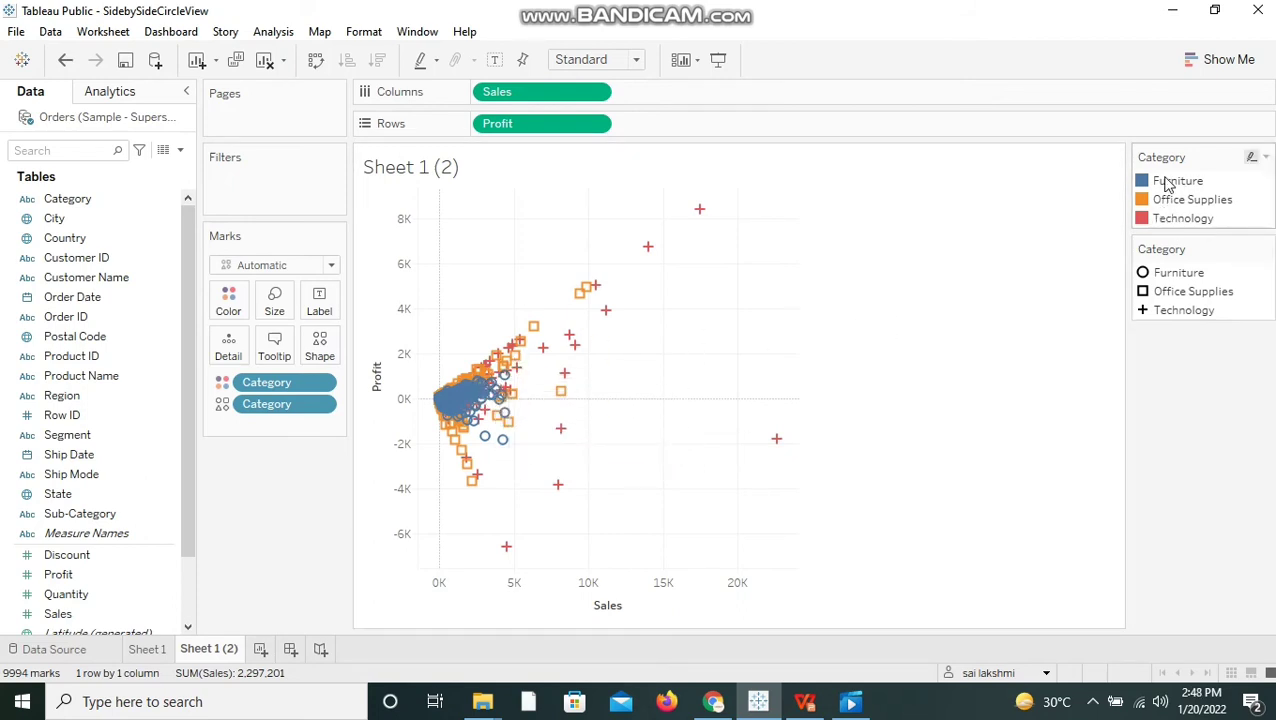
pyautogui.rightClick(312, 404)
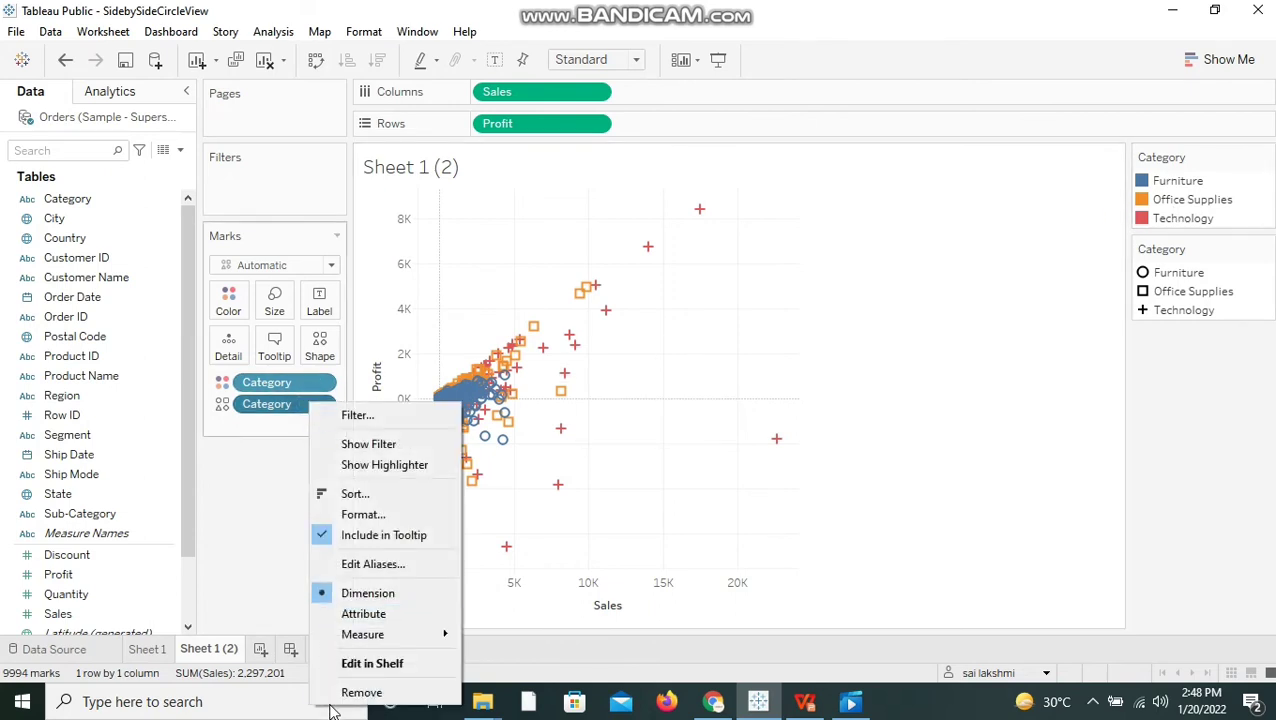
pyautogui.click(345, 692)
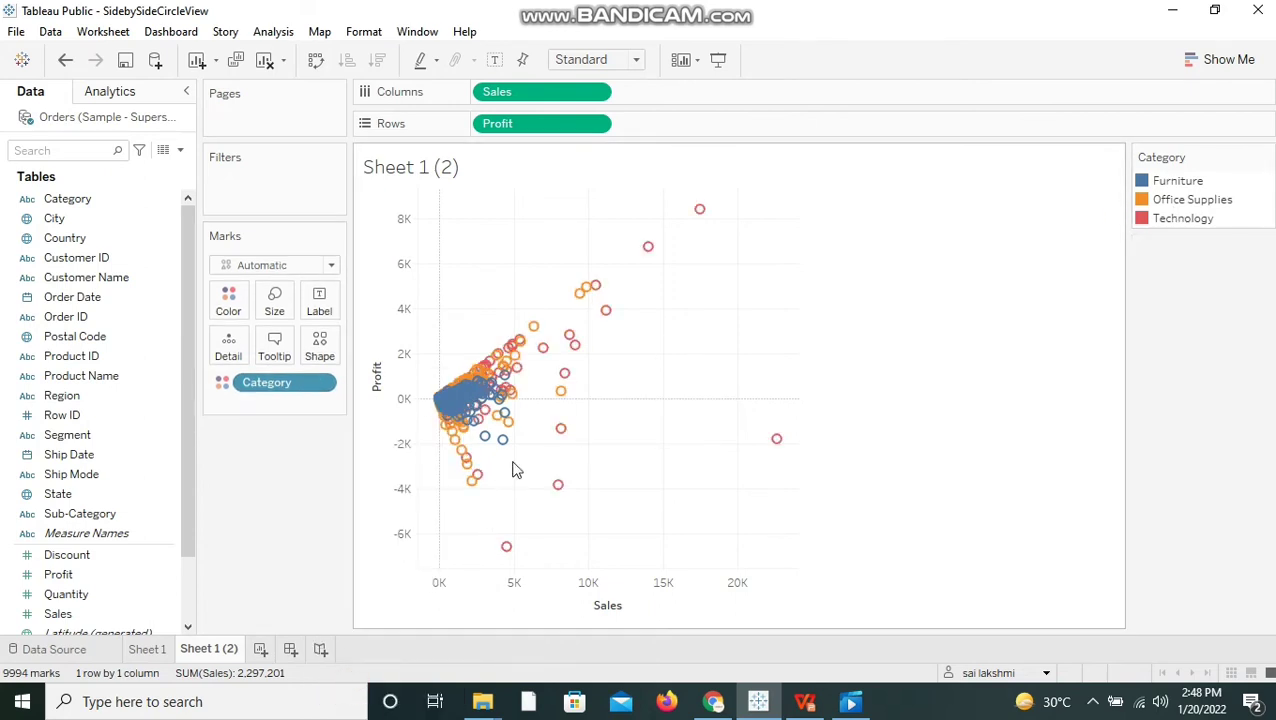
# Assign Sub-Category to the mark shapes, adding all members and keeping the default shape palette
pyautogui.moveTo(519, 360)
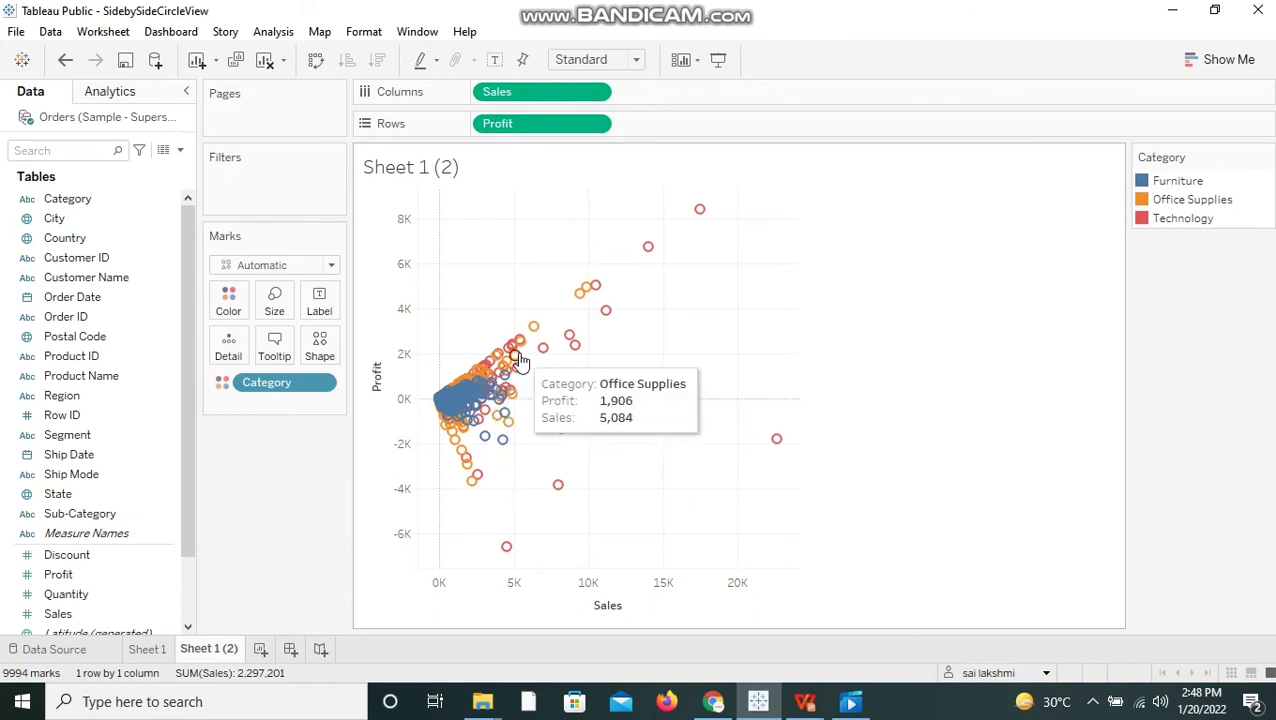
pyautogui.moveTo(464, 408)
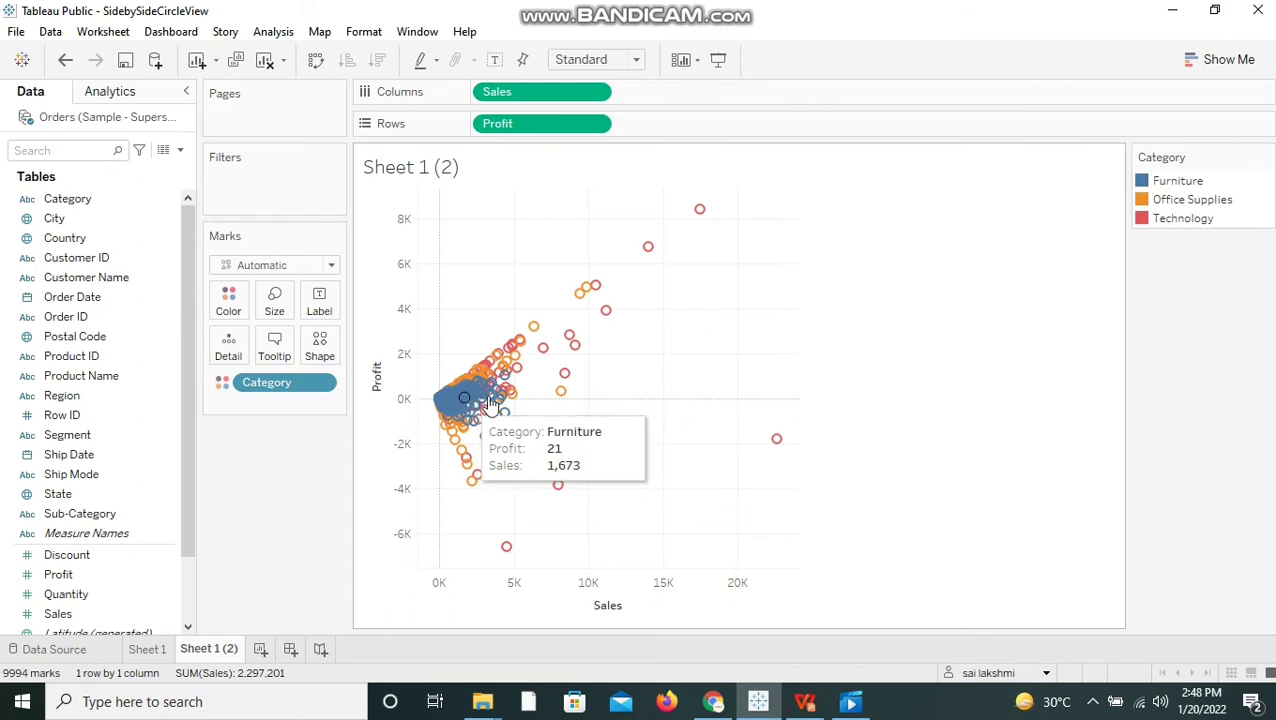
pyautogui.moveTo(571, 348)
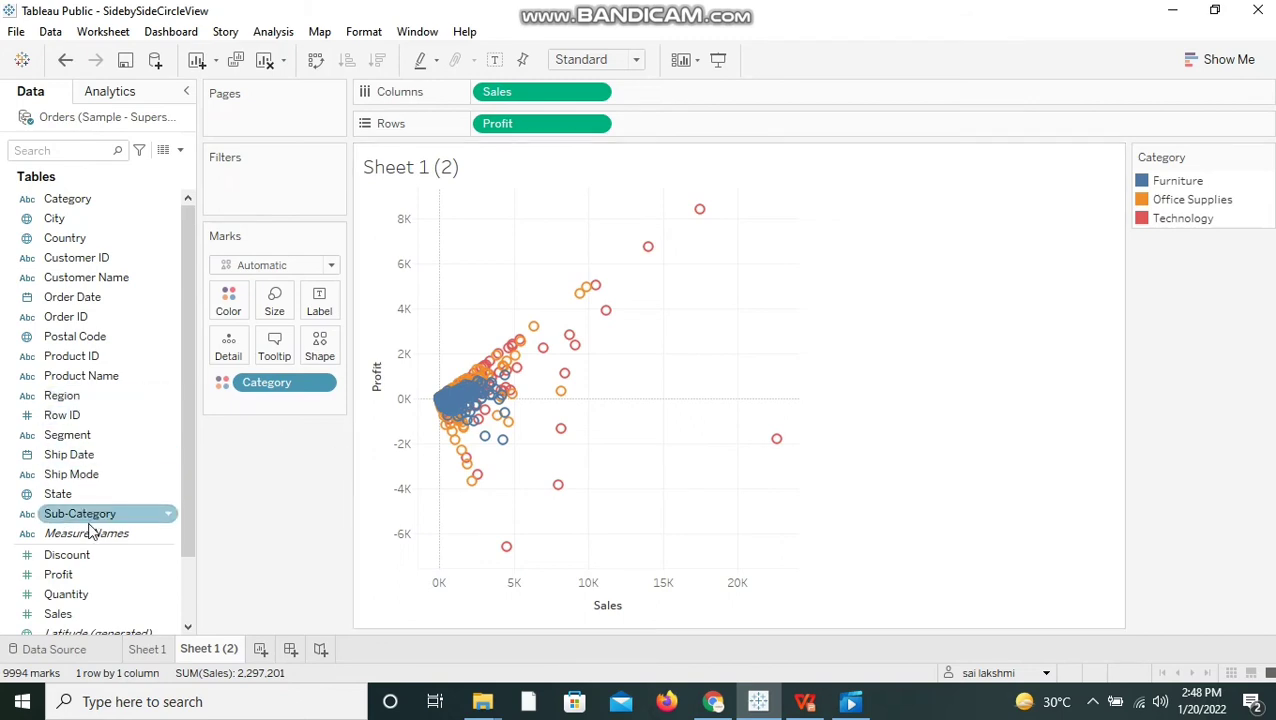
pyautogui.moveTo(94, 513); pyautogui.dragTo(327, 347)
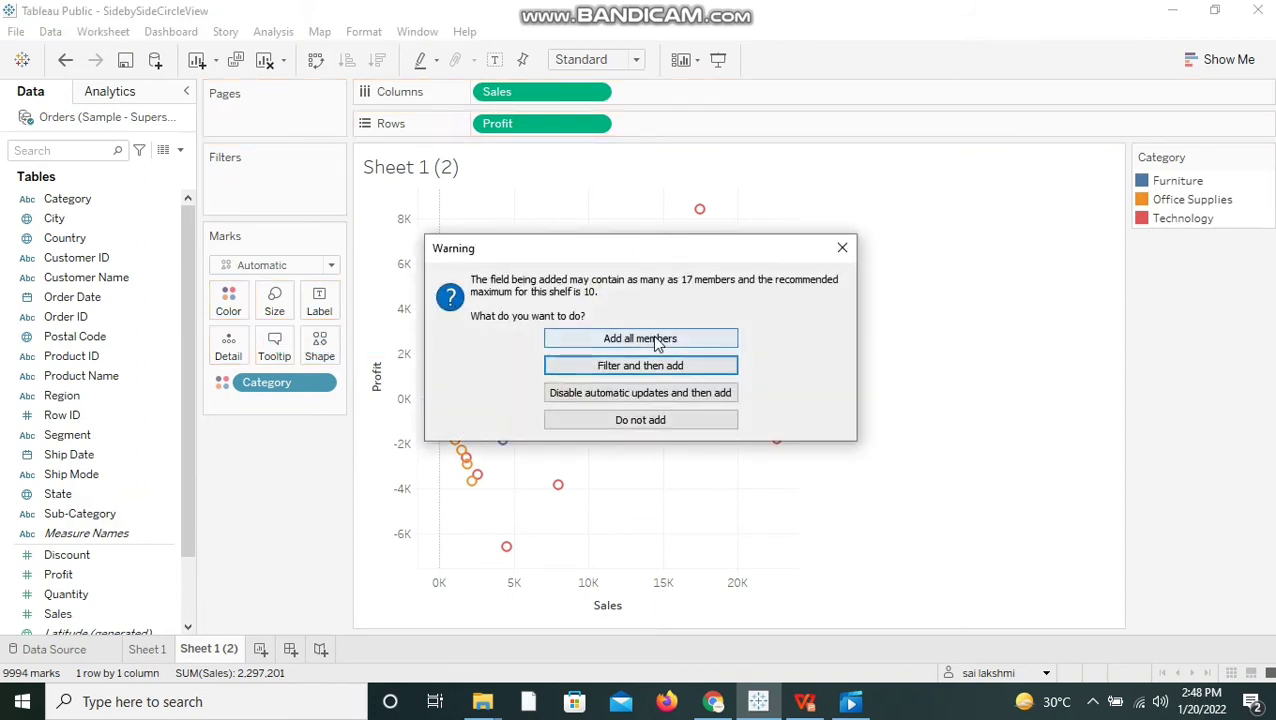
pyautogui.click(640, 339)
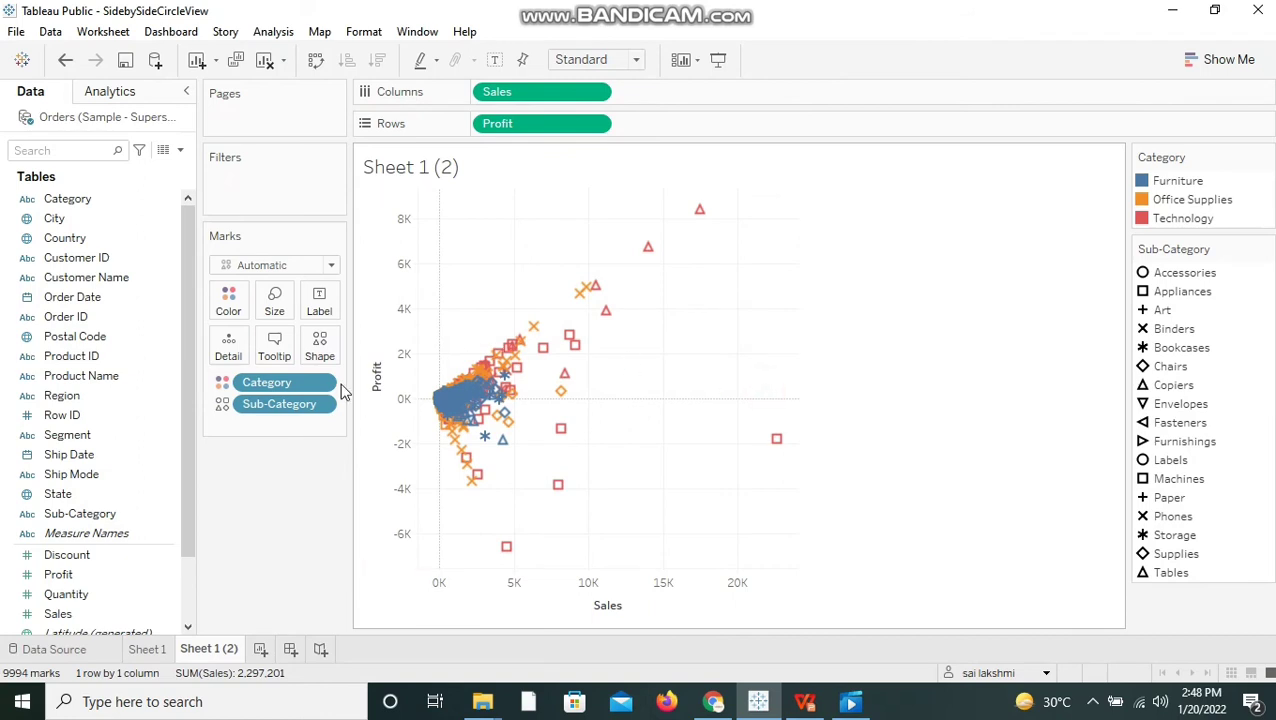
pyautogui.click(322, 347)
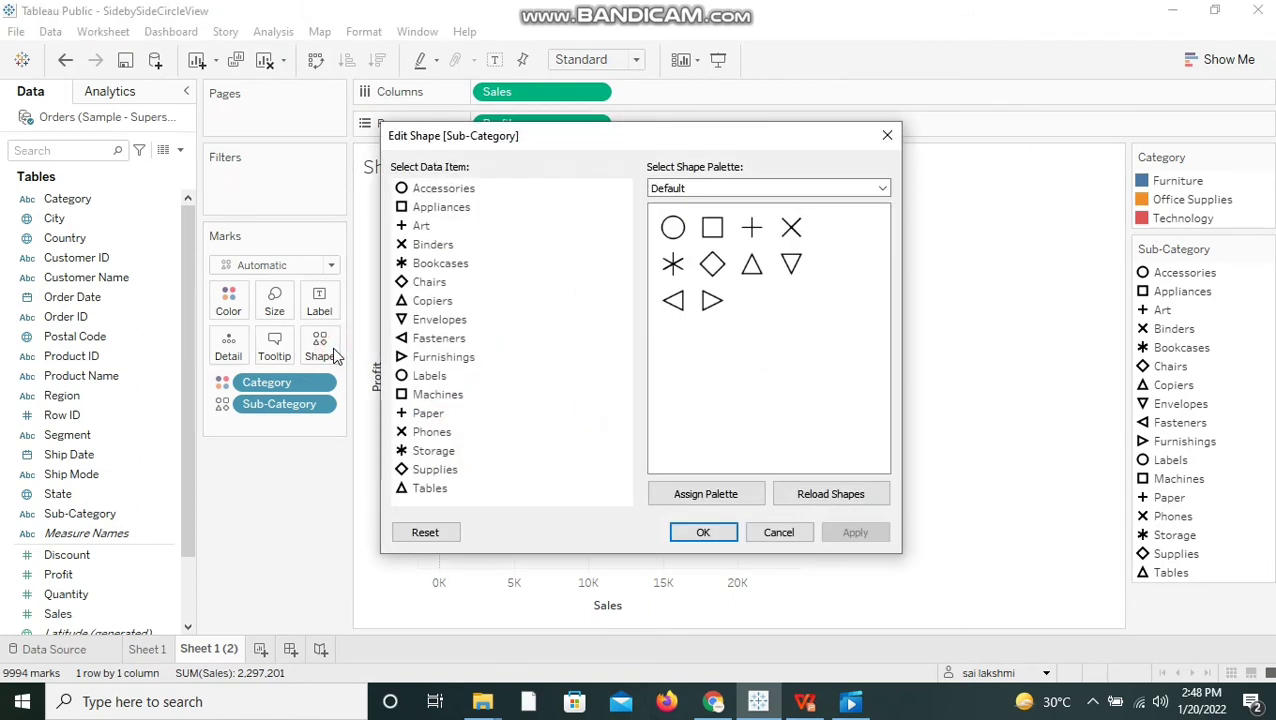
pyautogui.click(886, 135)
# Slightly increase the size of the scatter plot marks
pyautogui.click(274, 300)
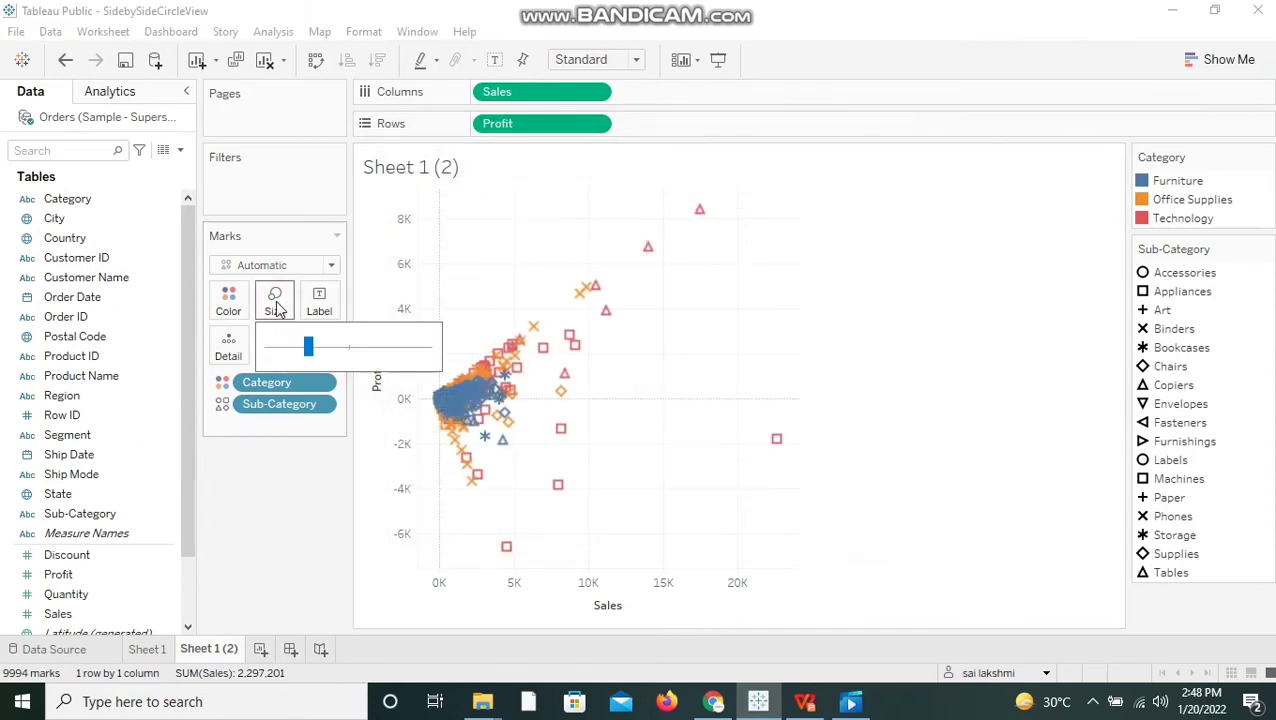
pyautogui.click(328, 347)
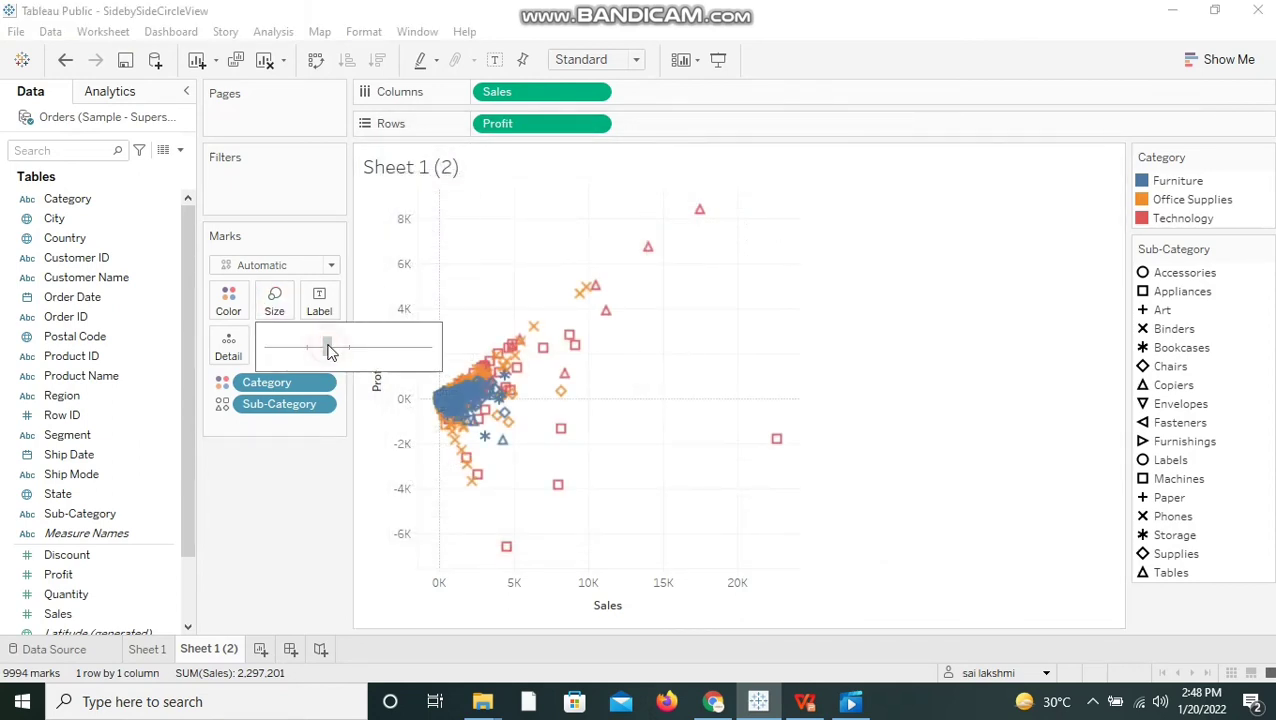
pyautogui.click(273, 476)
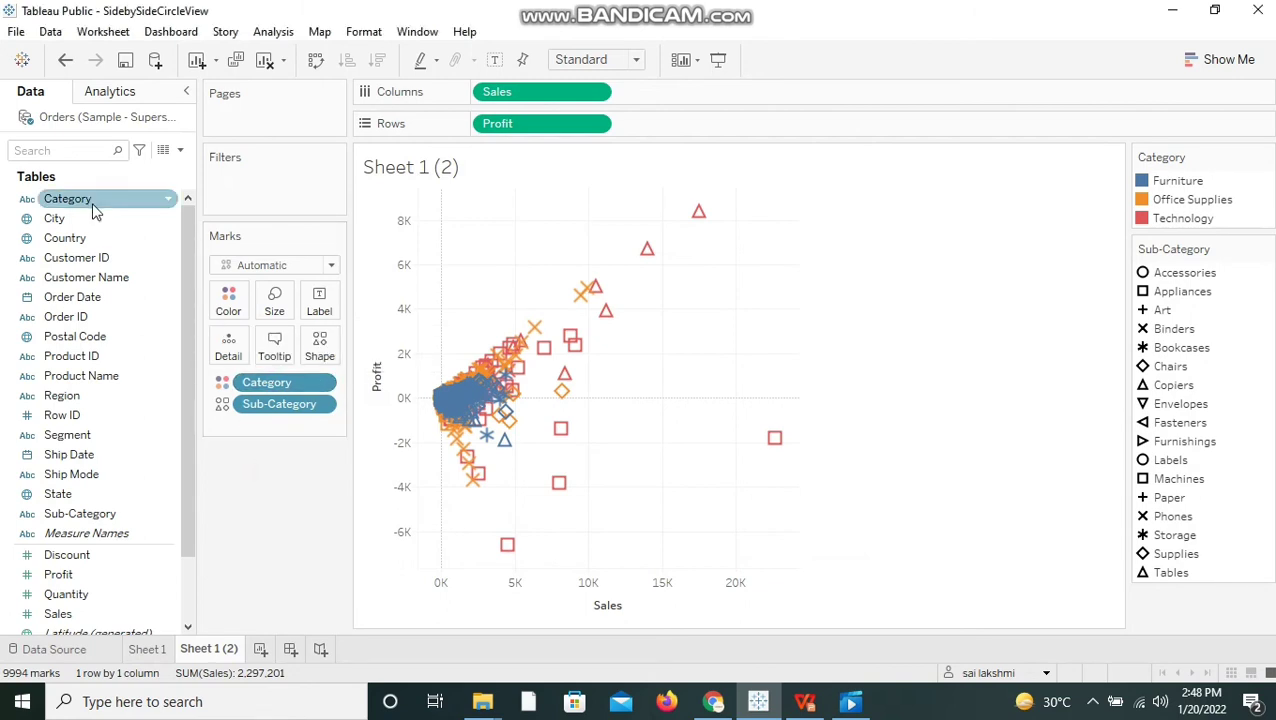
# Add a Category filter with Furniture, Office Supplies and Technology selected, and show its filter control beside the plot
pyautogui.moveTo(90, 200); pyautogui.dragTo(240, 199)
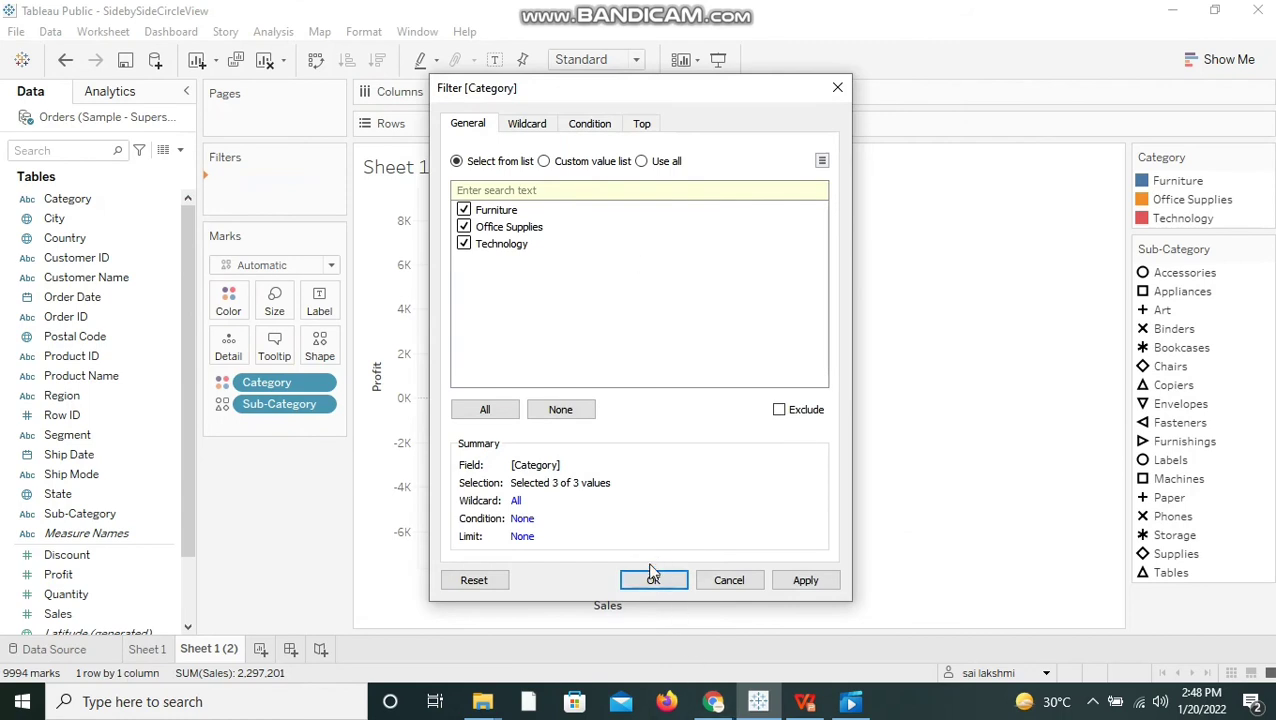
pyautogui.click(653, 578)
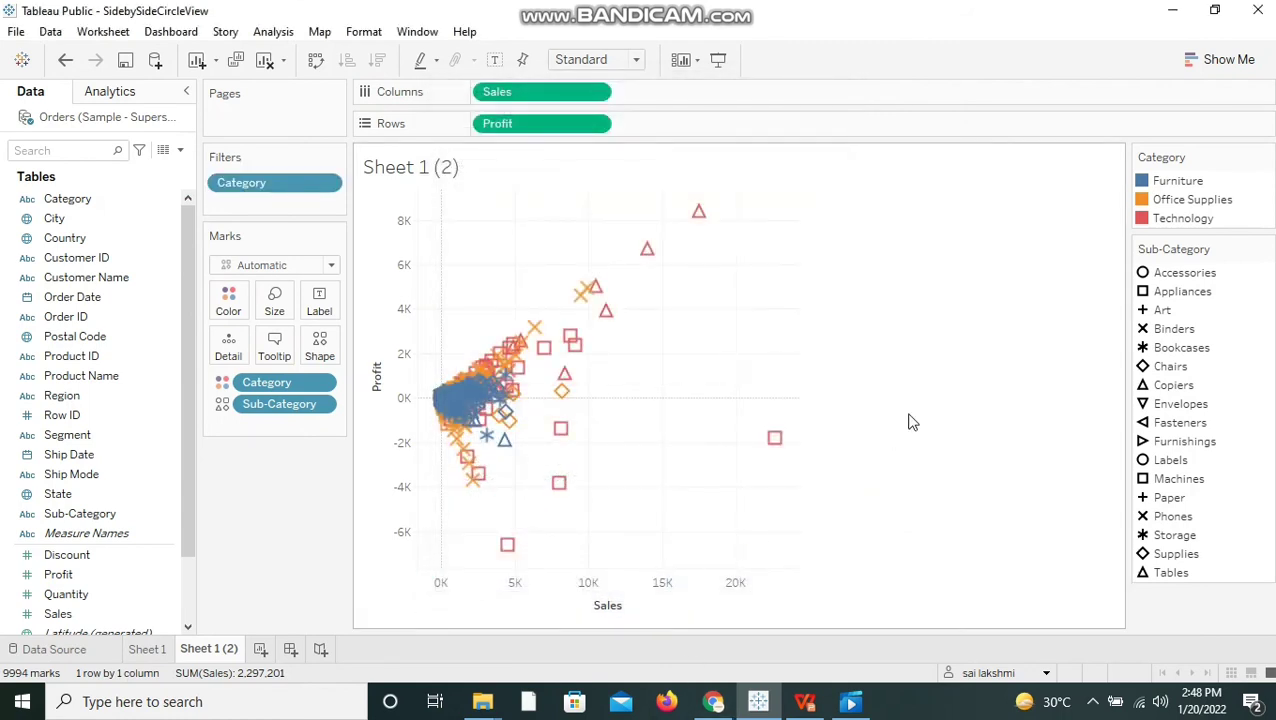
pyautogui.rightClick(306, 184)
pyautogui.click(334, 222)
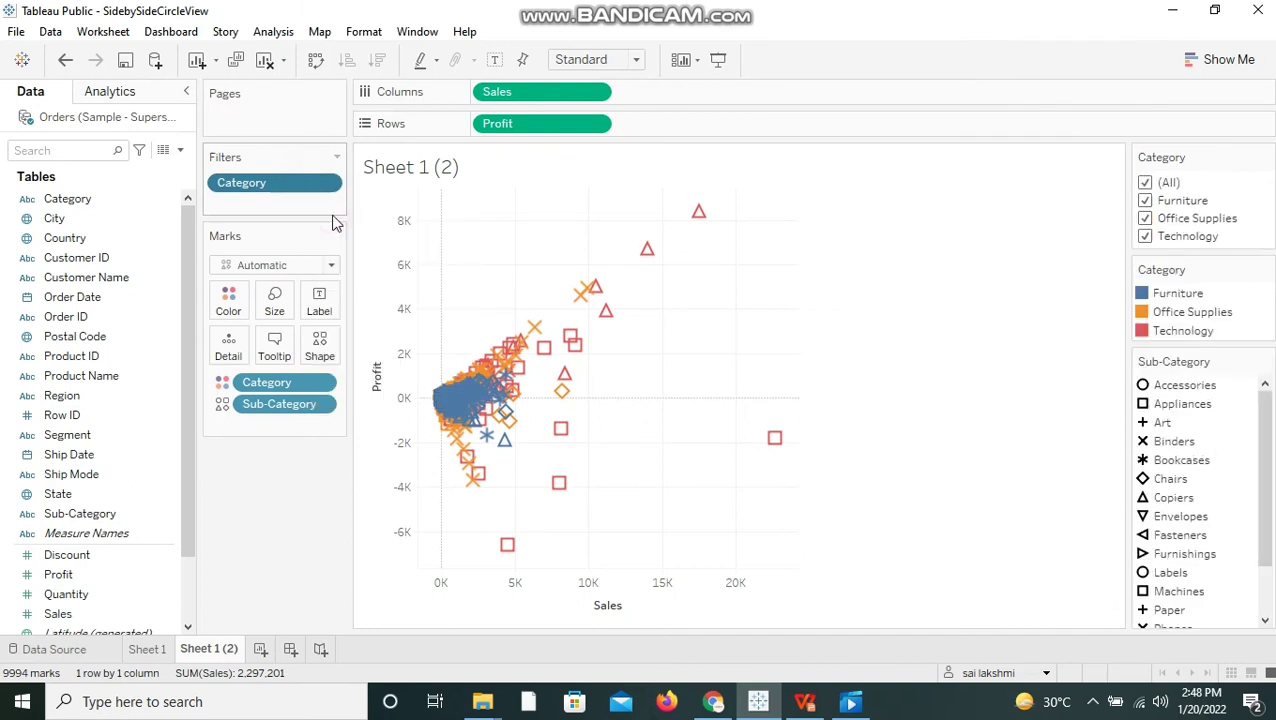
# Filter the scatter plot to Furniture only to inspect its marks, and restore all categories
pyautogui.click(1144, 184)
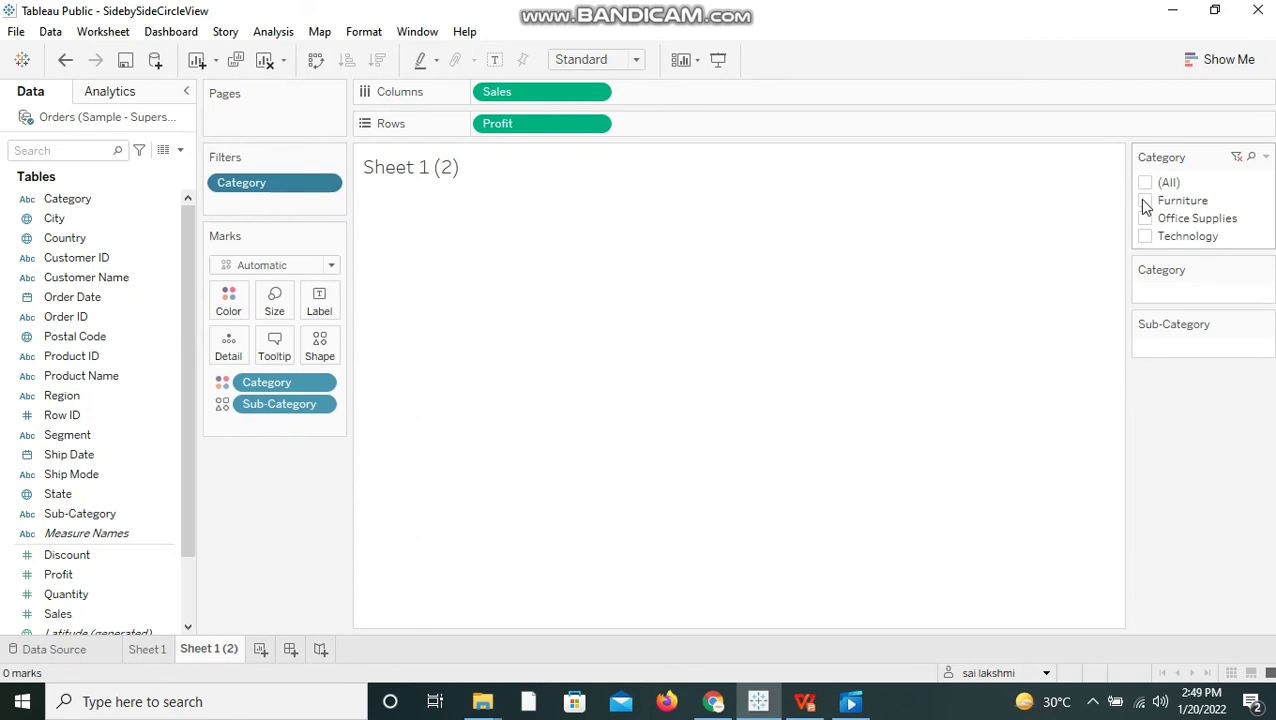
pyautogui.click(1145, 202)
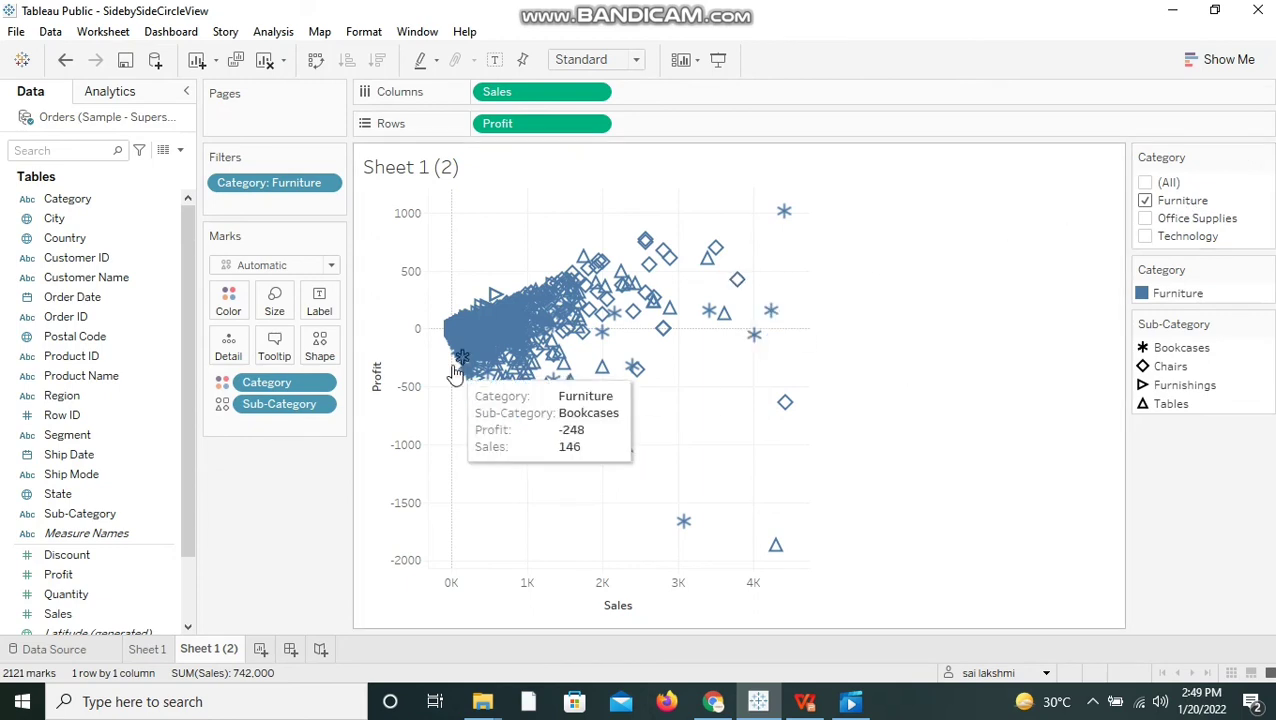
pyautogui.moveTo(528, 325)
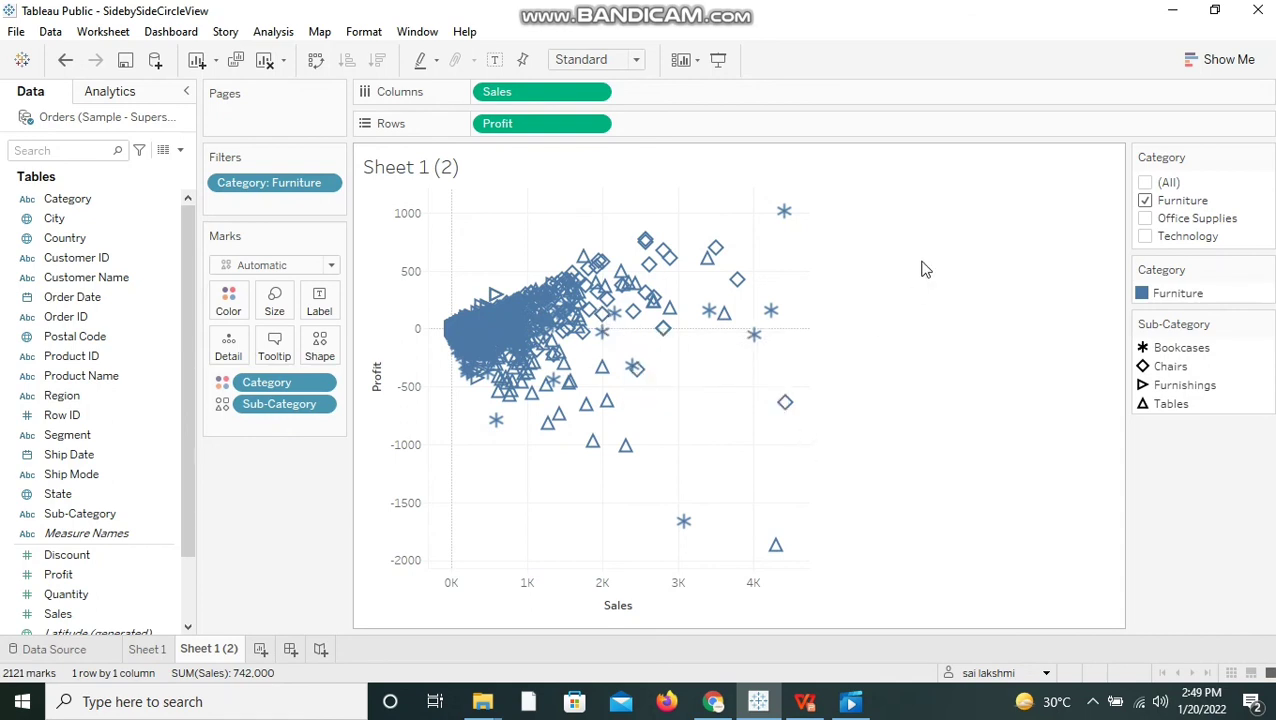
pyautogui.click(1146, 219)
pyautogui.click(1145, 183)
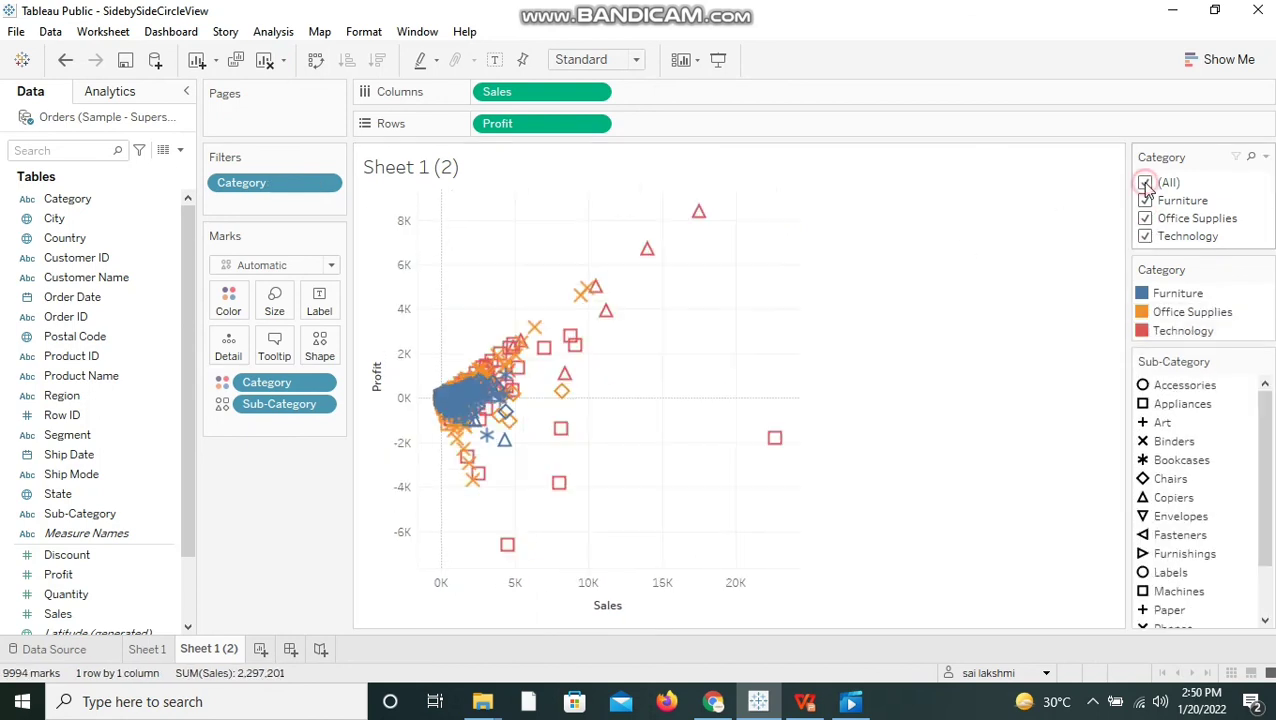